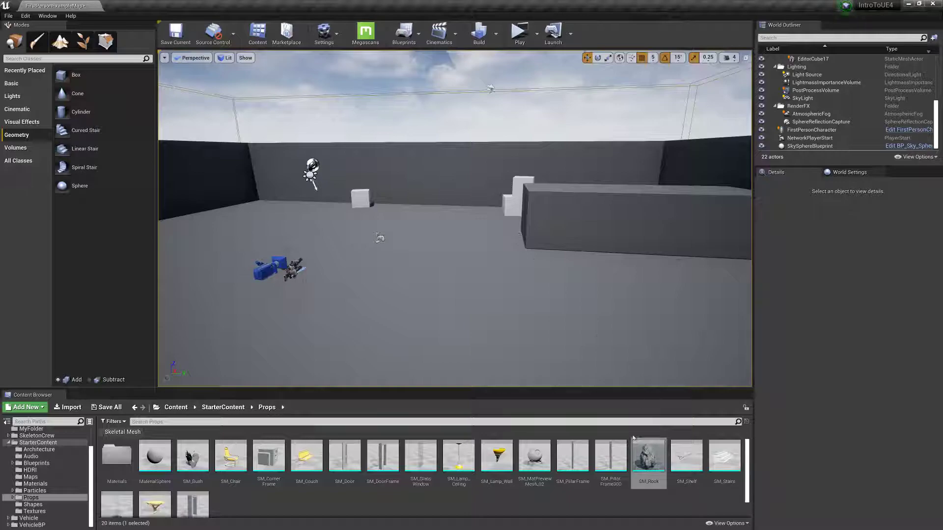
Step: Place the SM_Rock prop on the open floor in the middle of the level
left_click_drag(649, 456, 442, 247)
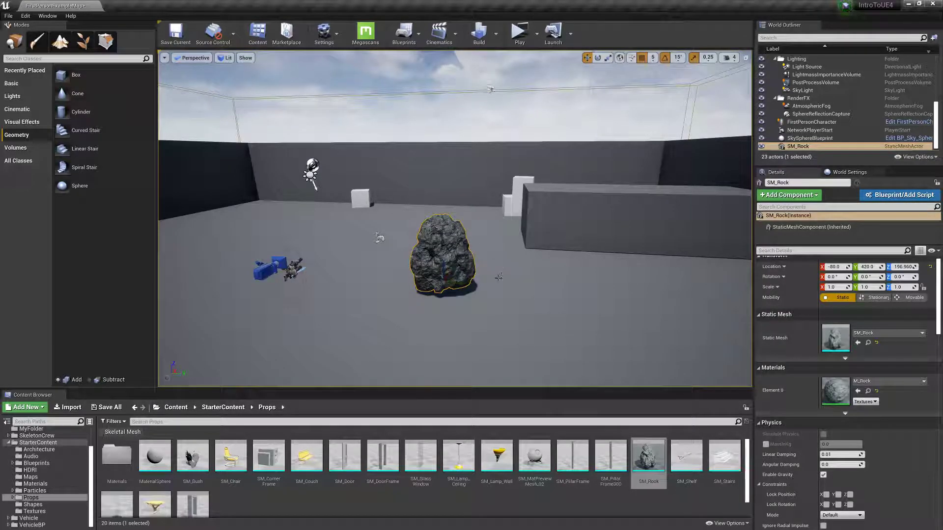
key("w")
key("a")
right_click_drag(525, 273, 596, 295)
key("w")
key("s")
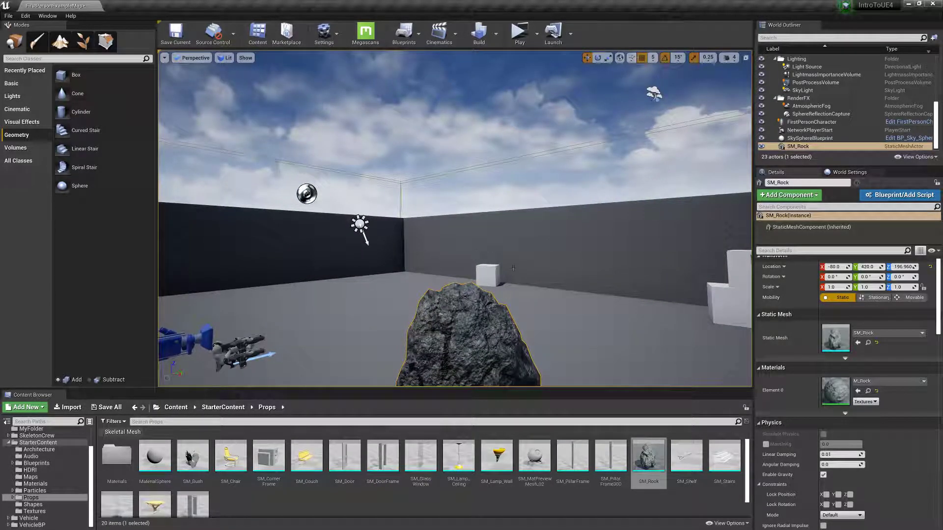
right_click_drag(513, 268, 525, 288)
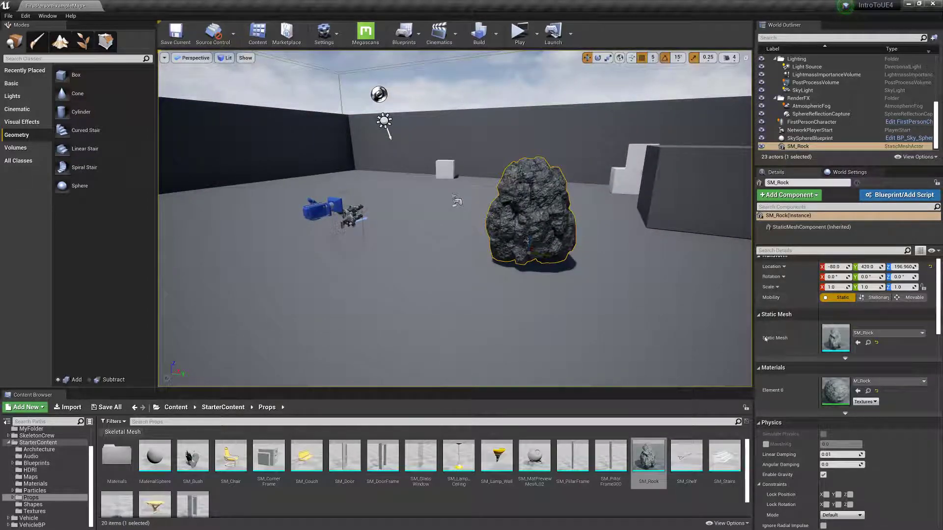
Step: Set the placed rock's mobility to Movable
scroll(766, 337, "up", 1)
scroll(707, 324, "up", 2)
scroll(573, 298, "up", 2)
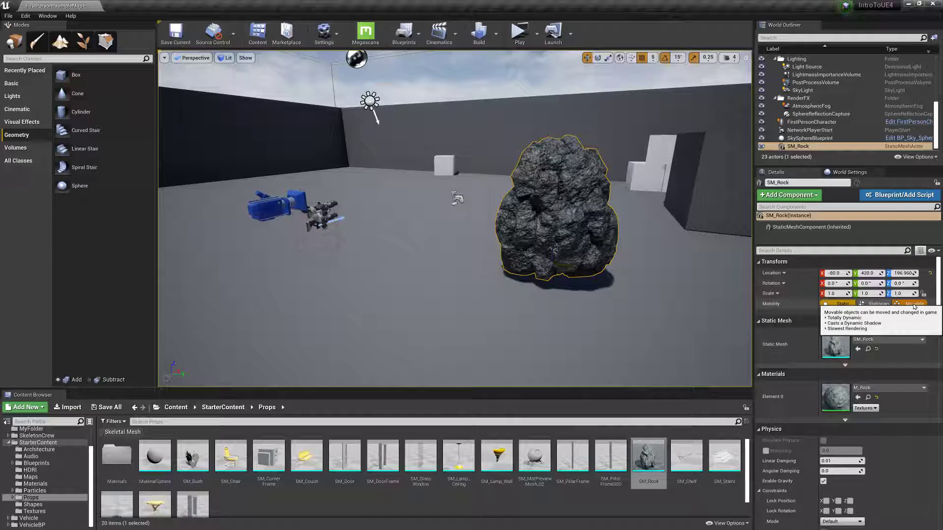
left_click(914, 305)
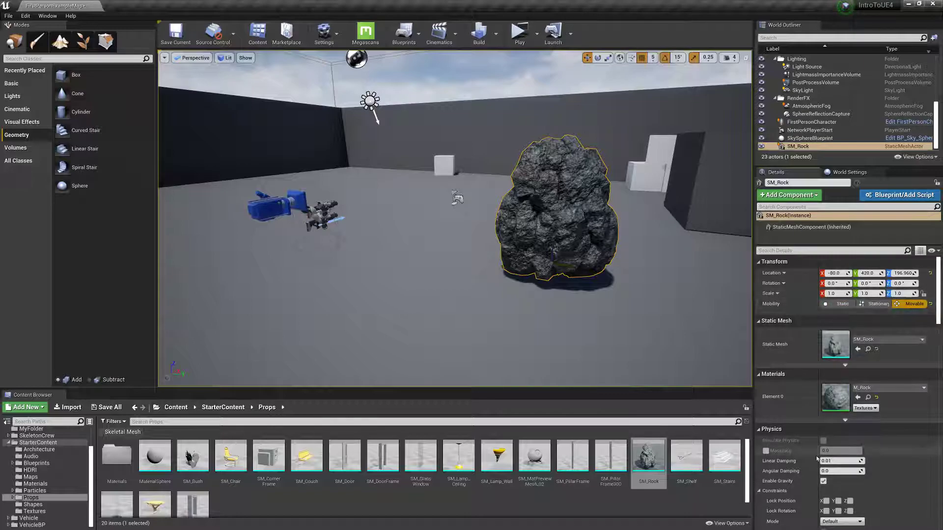
Step: Open the SM_Rock static mesh for editing from the level and turn on its simple collision display
scroll(825, 442, "down", 3)
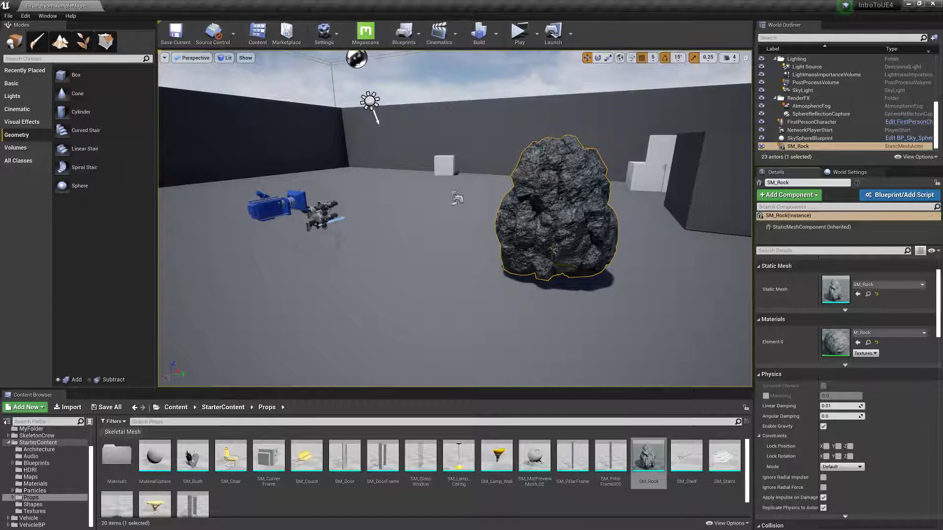
right_click(569, 227)
left_click(603, 211)
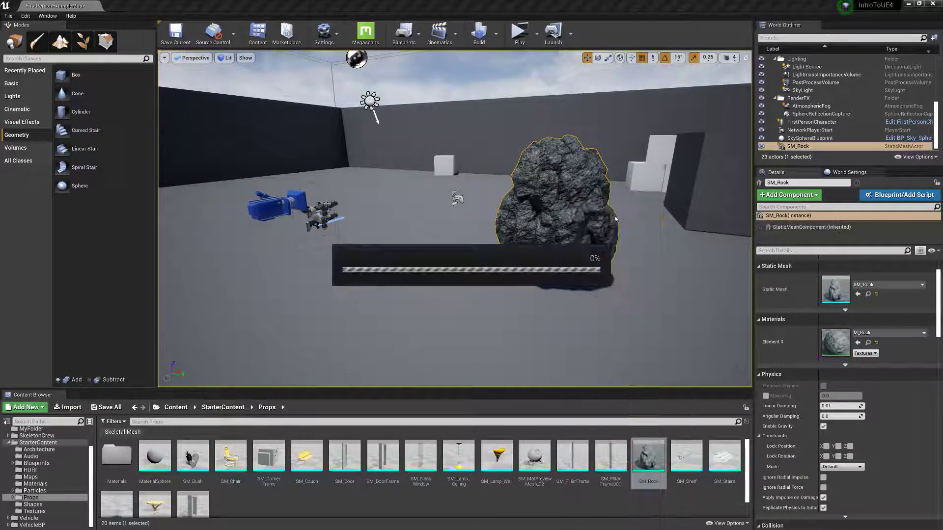
left_click(436, 109)
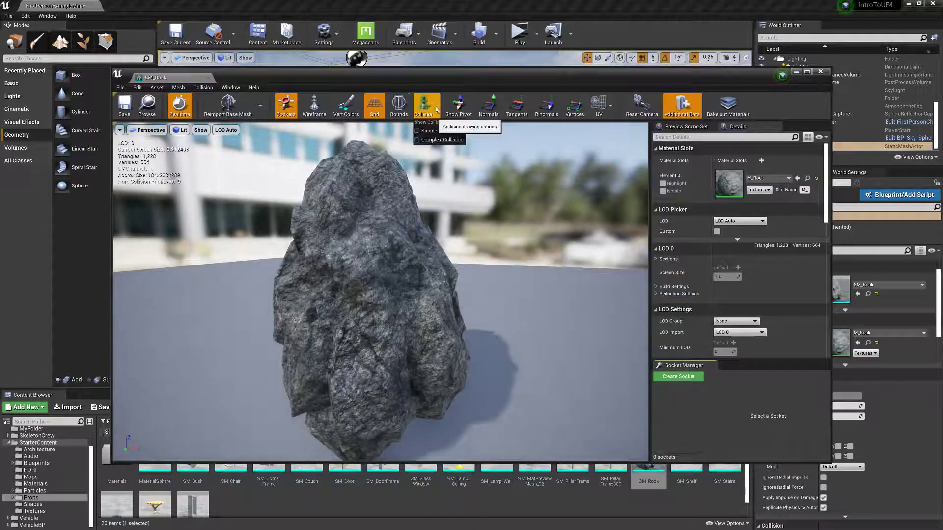
left_click(436, 131)
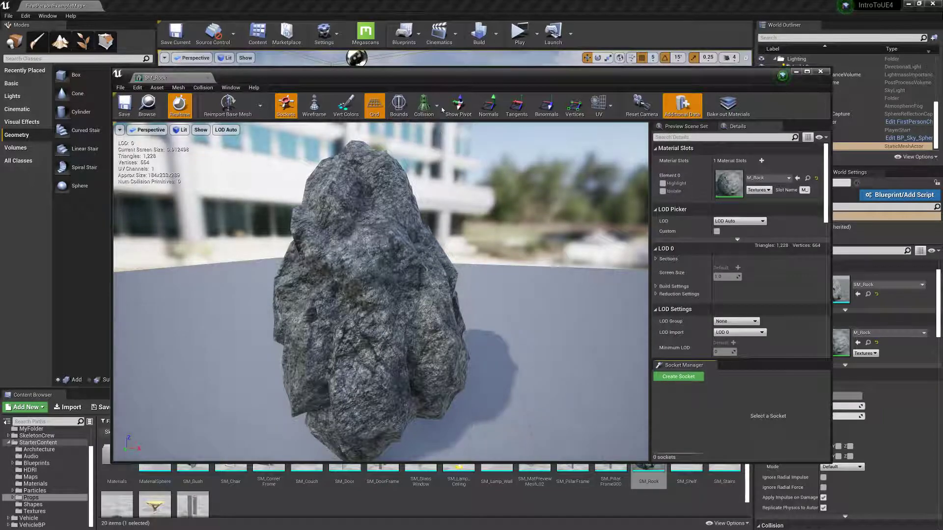
Step: Compare the rock mesh's complex and simple collision displays, leaving only the simple collision shown
left_click(435, 108)
left_click(432, 140)
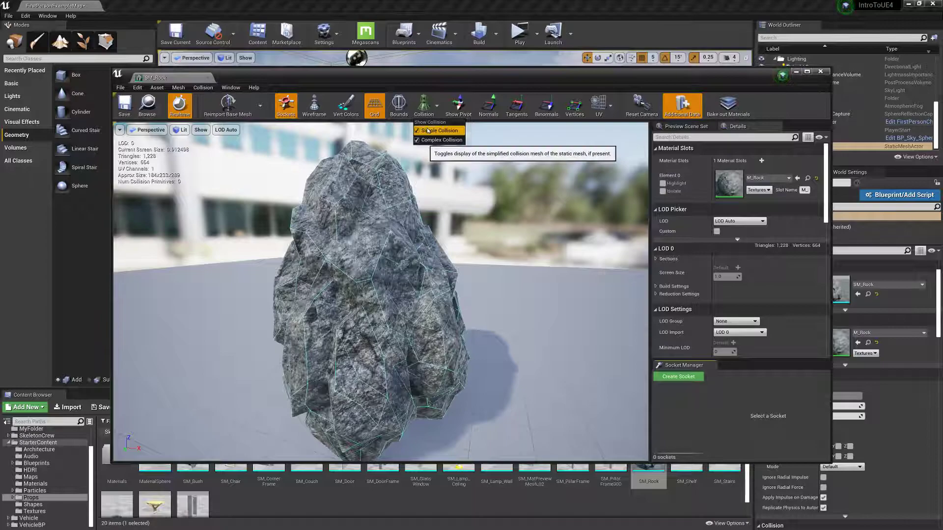
left_click(432, 140)
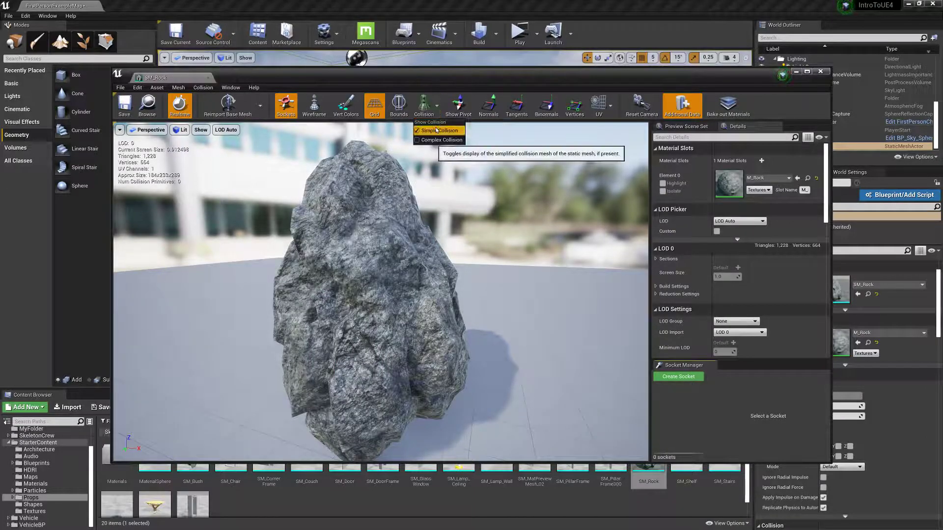
left_click(436, 132)
left_click(436, 107)
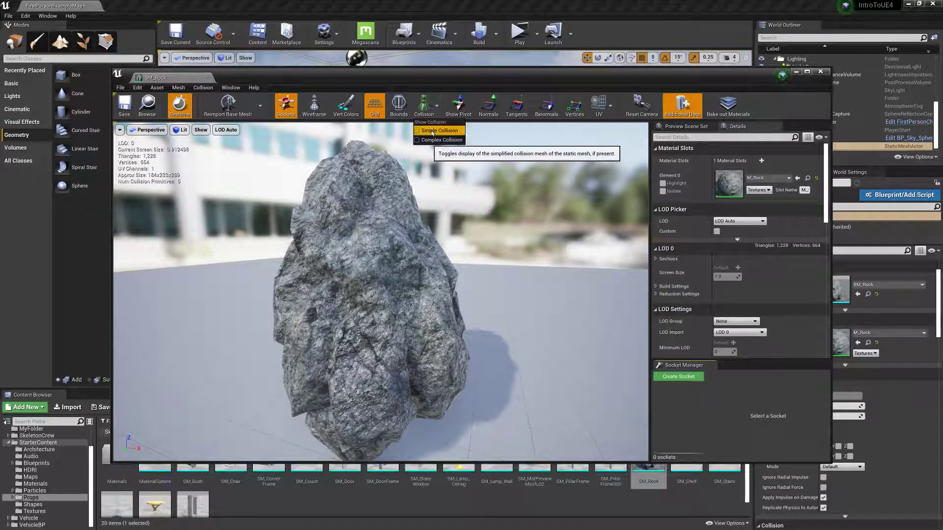
left_click(433, 131)
Step: Add a 26DOP simplified collision to the rock mesh and save the mesh
left_click(199, 89)
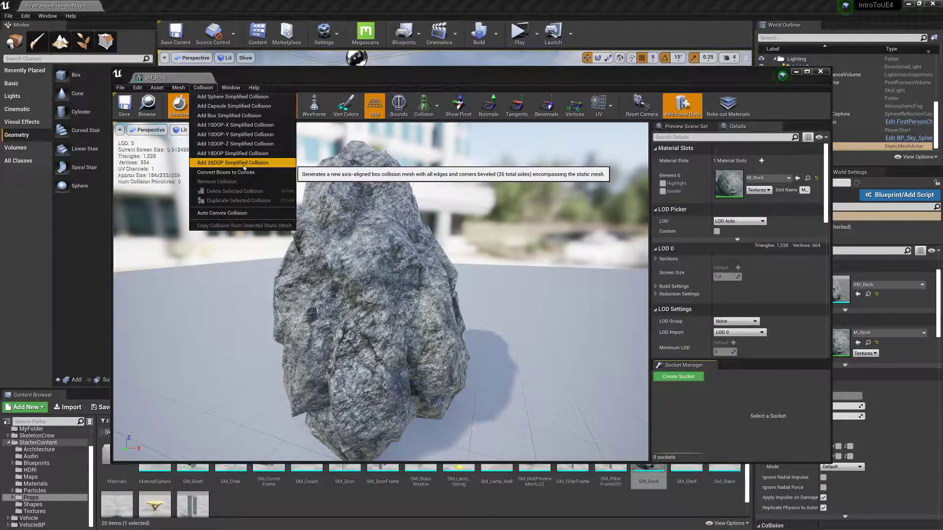
left_click(211, 163)
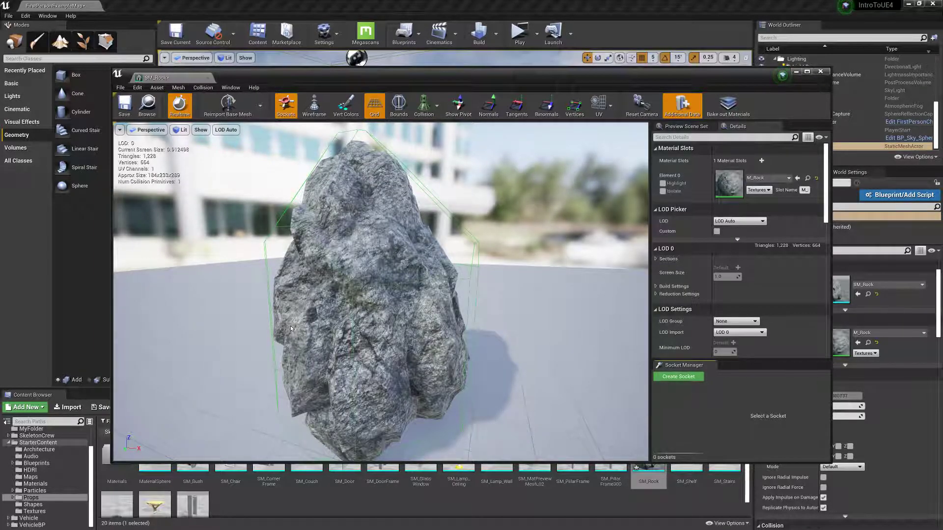
left_click(124, 106)
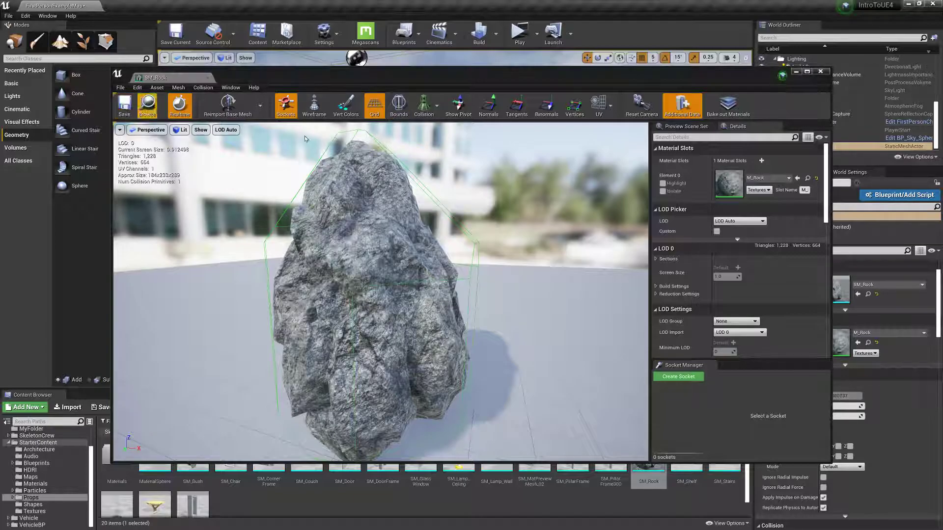
left_click_drag(525, 258, 491, 236)
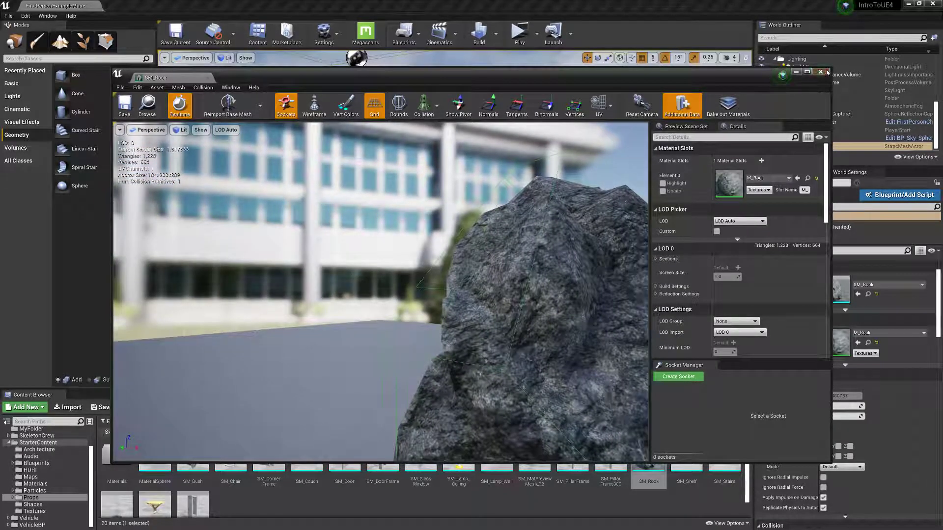
left_click(828, 72)
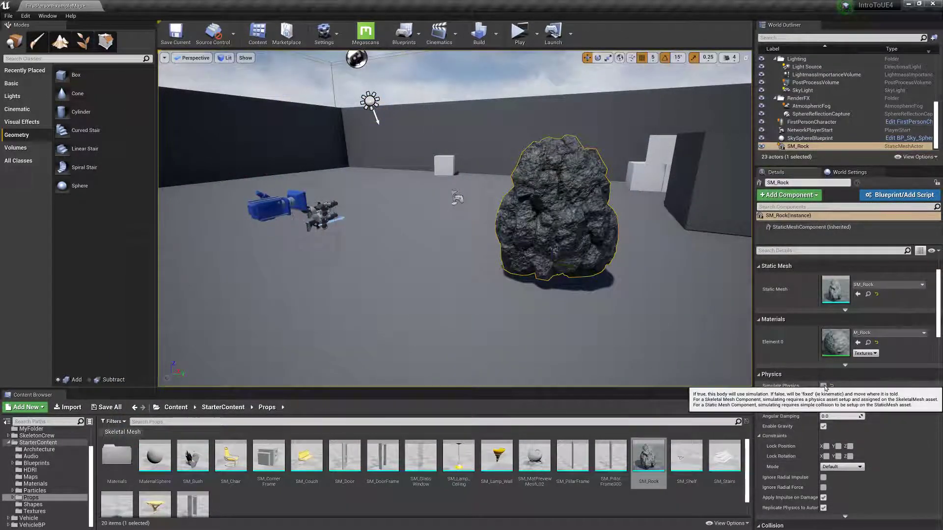
Step: Enable Simulate Physics on the rock and play-test the level by shooting at it
left_click(824, 386)
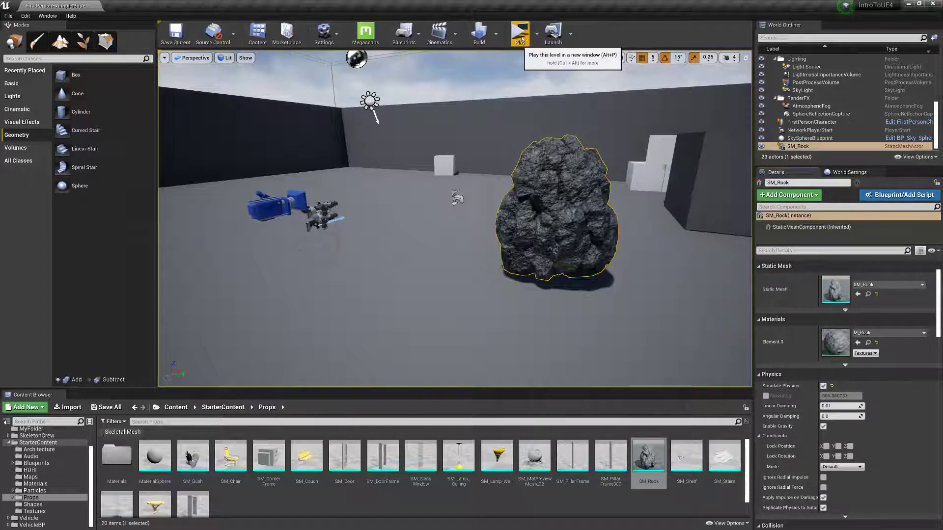
left_click(521, 39)
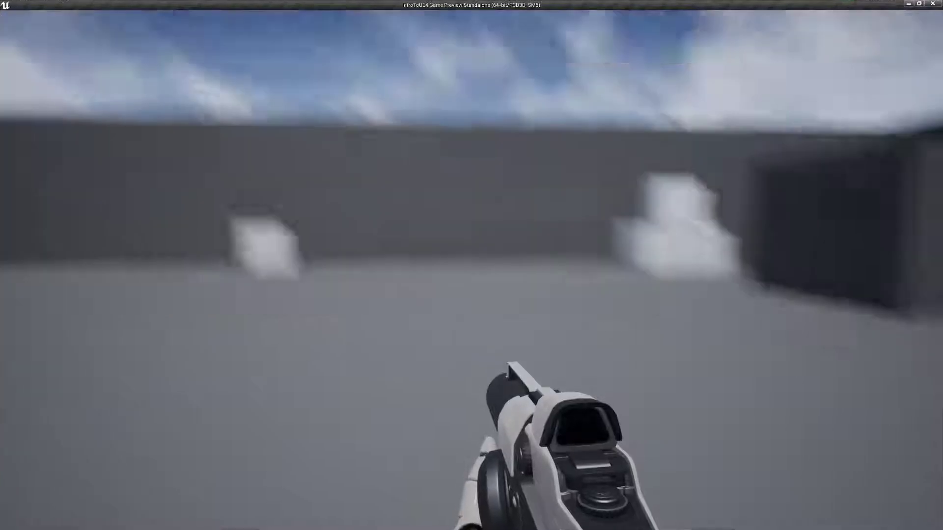
left_click(472, 265)
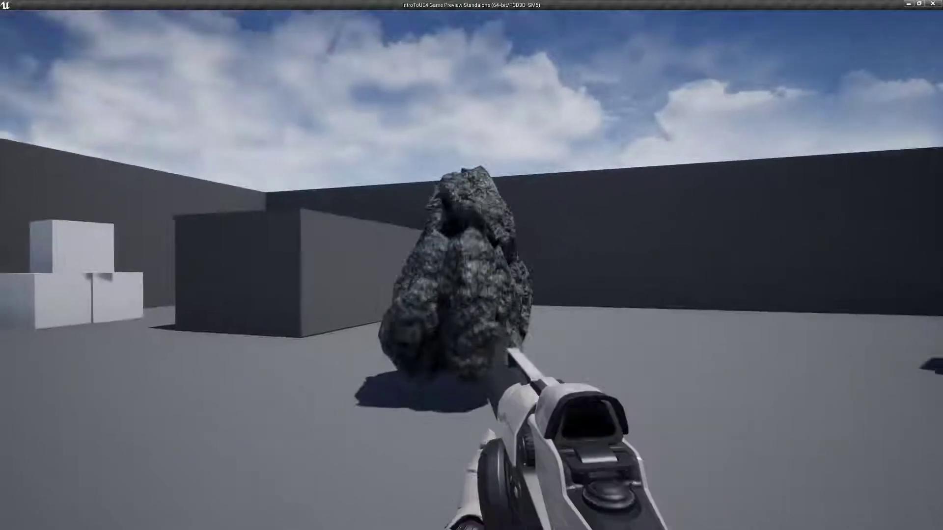
left_click(471, 265)
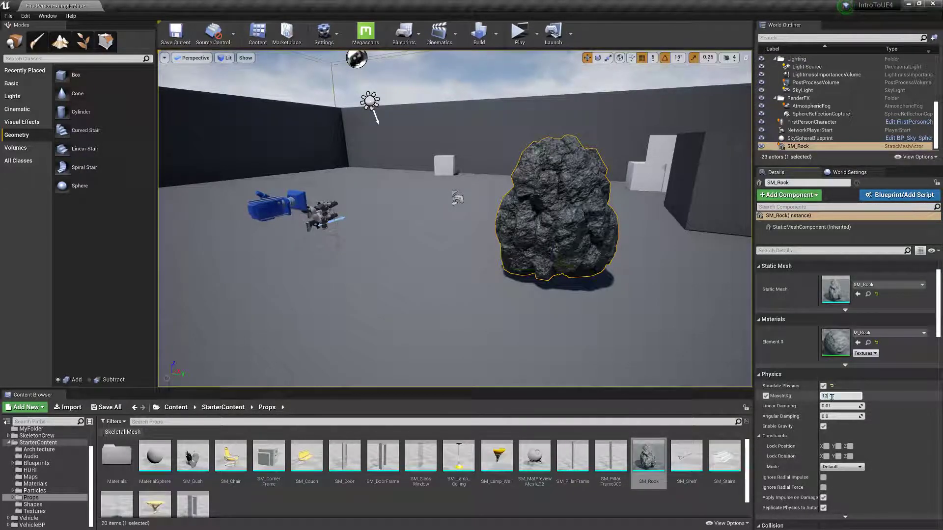
Step: Override the rock's mass with 1200 kg and play-test the level again
key("Return")
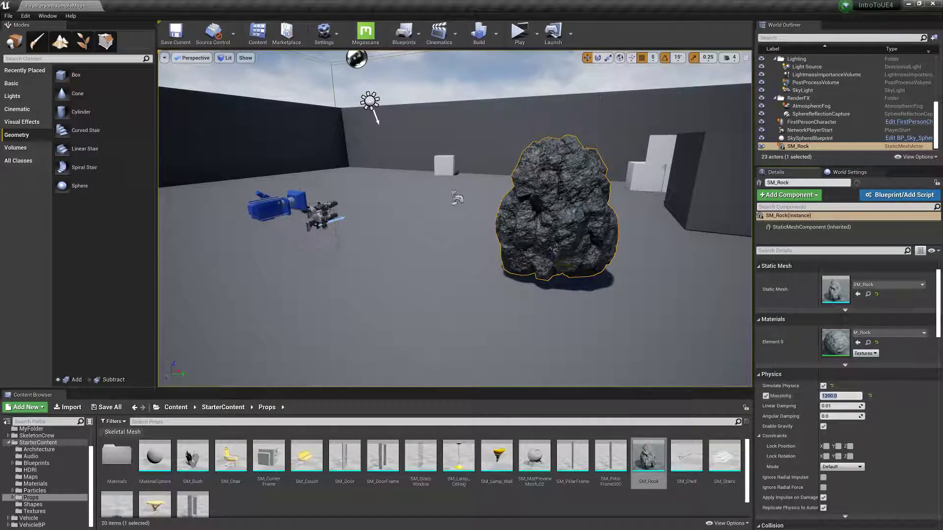
left_click(536, 44)
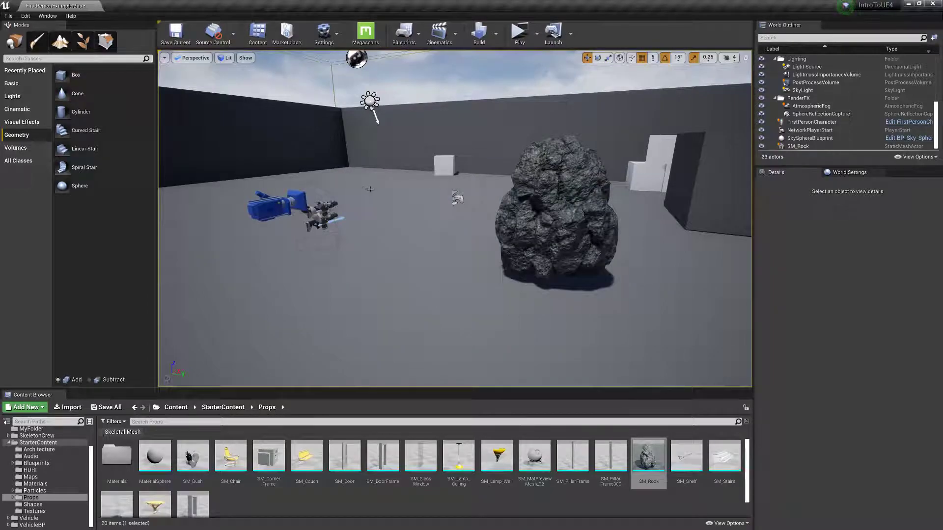
Step: Select the rock in the level and review its physics, collision and mobility settings
left_click(551, 215)
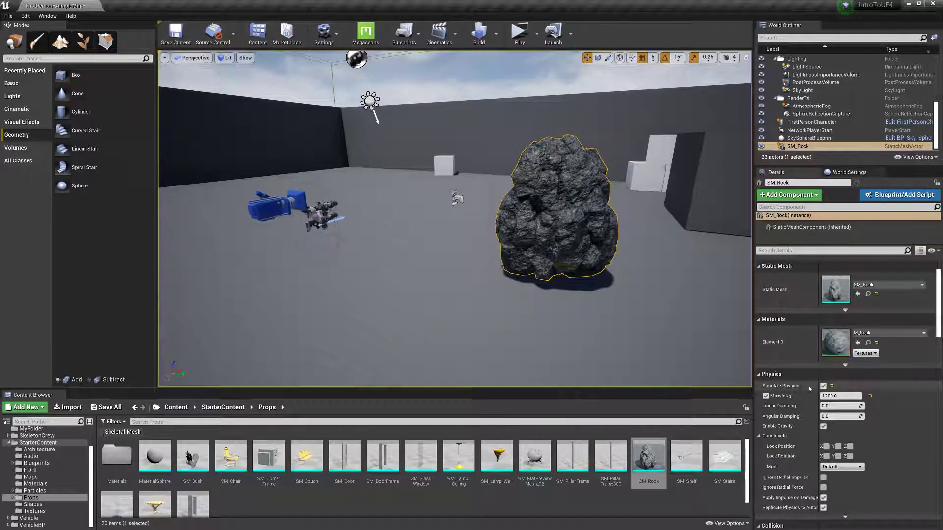
scroll(832, 405, "down", 2)
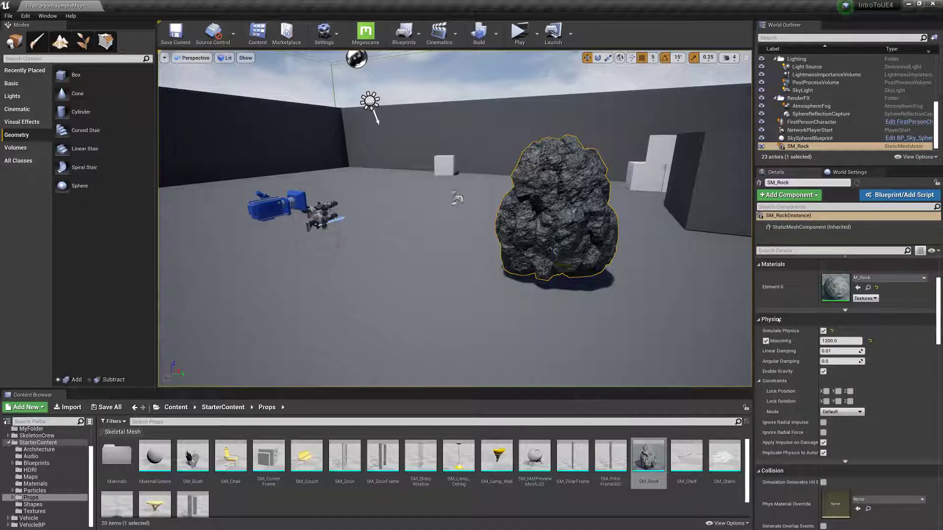
scroll(778, 320, "up", 4)
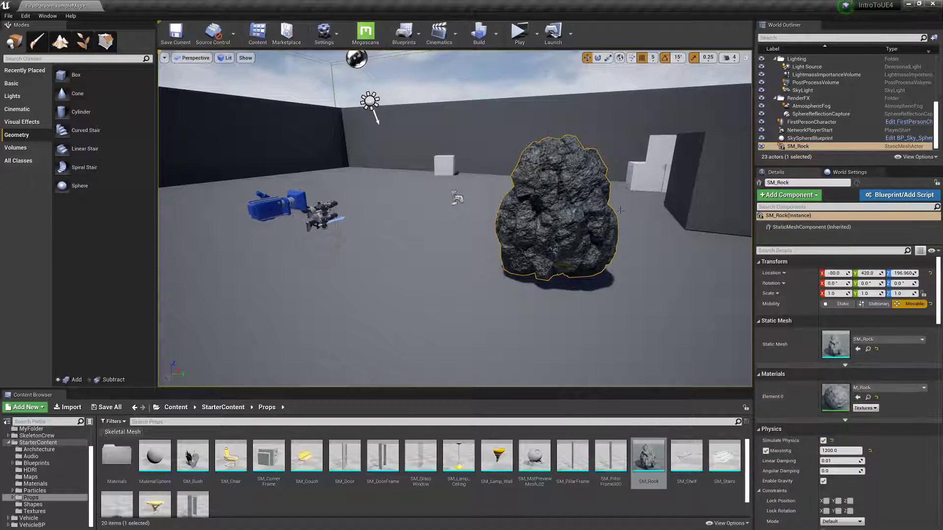
key("w")
right_click_drag(590, 216, 539, 186)
key("d")
key("s")
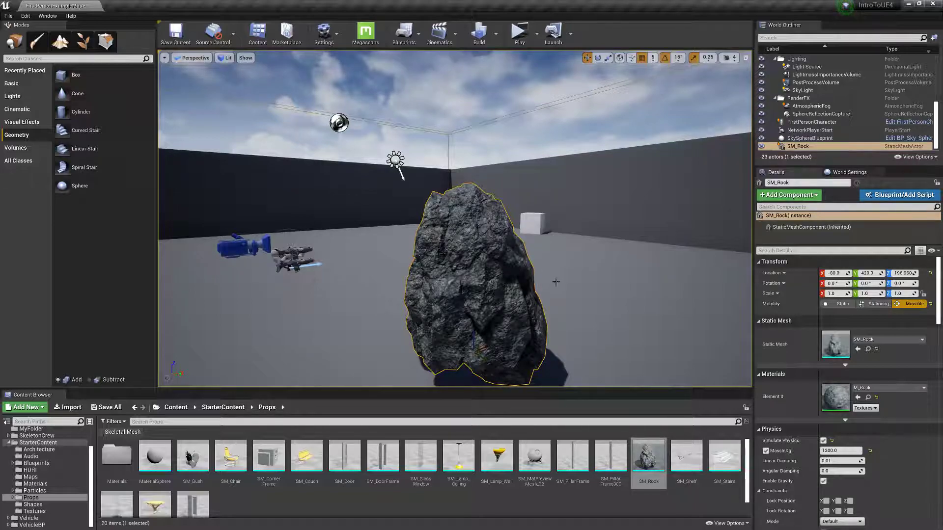
Step: Browse all skeletal meshes in the project from the root Content folder, keeping the Skeletal Mesh filter active
scroll(50, 446, "up", 2)
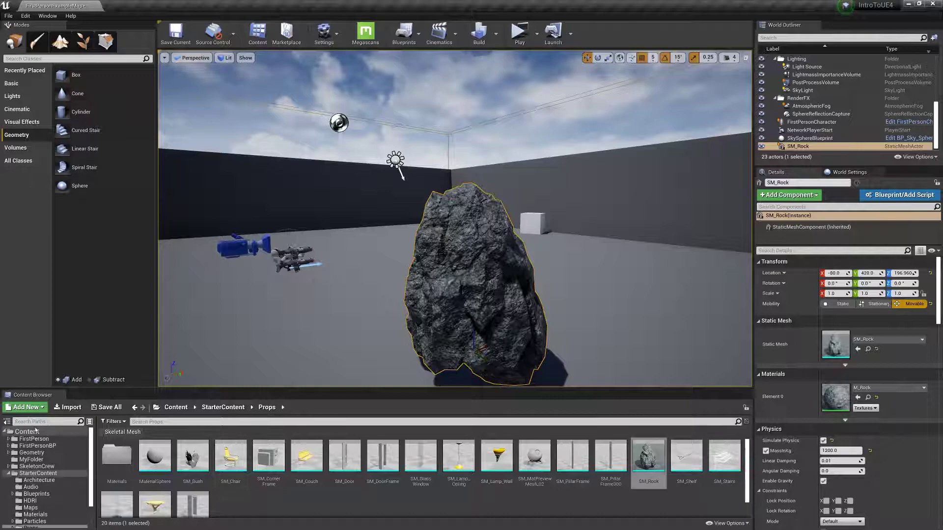
left_click(29, 431)
left_click(115, 434)
left_click(114, 421)
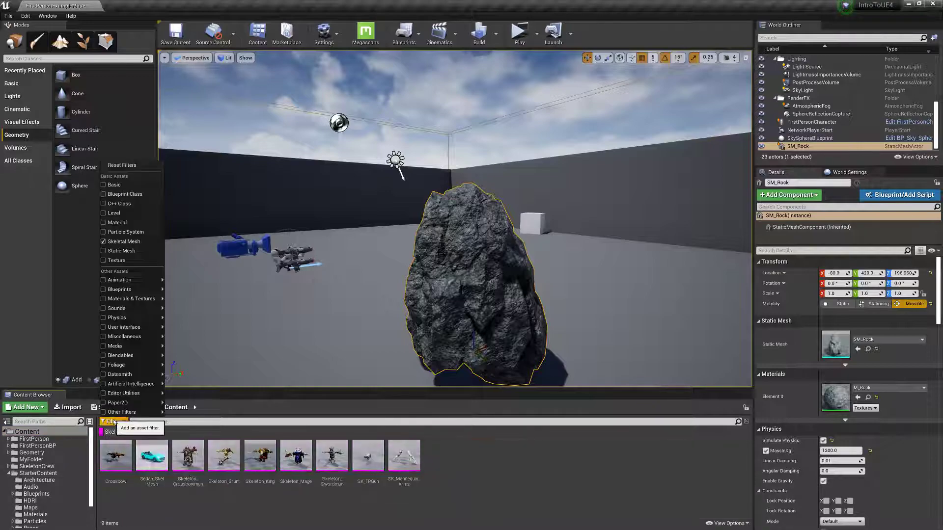
left_click(267, 431)
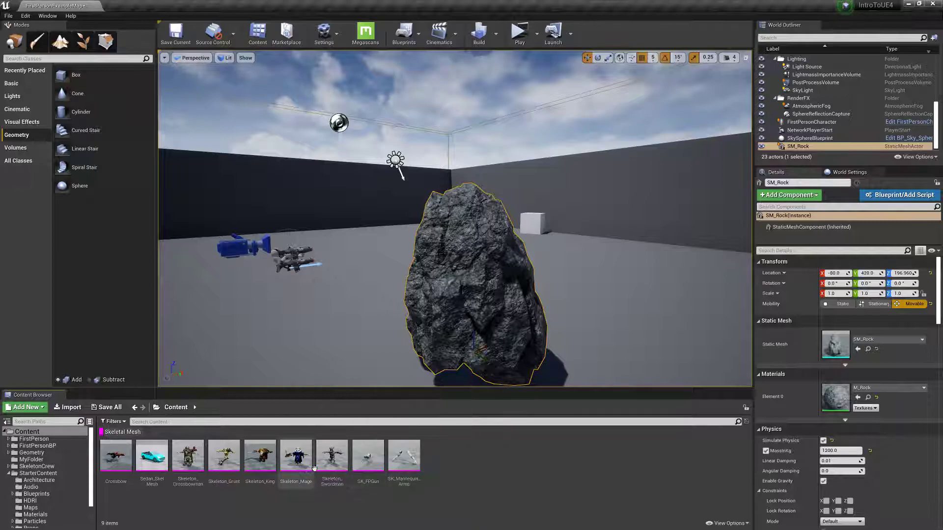
Step: Open the Skeleton_Crossbowman skeletal mesh and select the root bone in its skeleton hierarchy
mouse_move(310, 471)
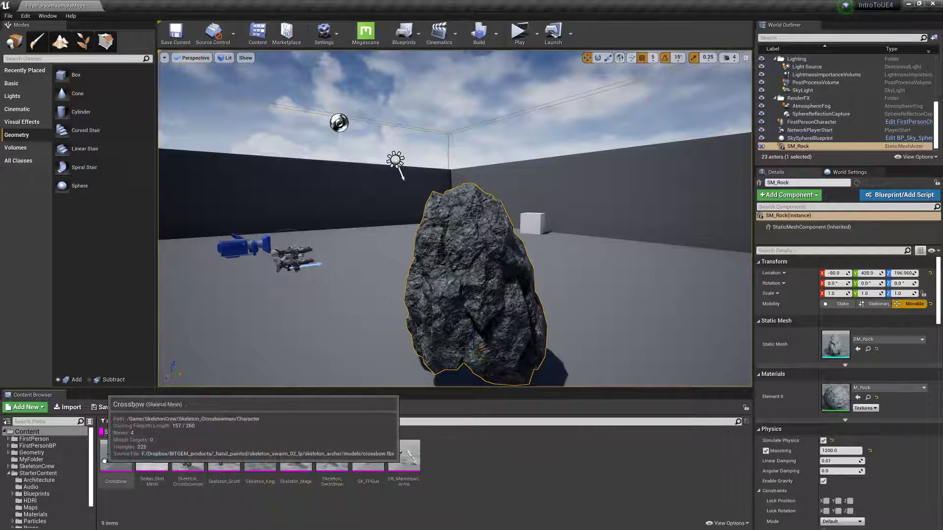
mouse_move(158, 460)
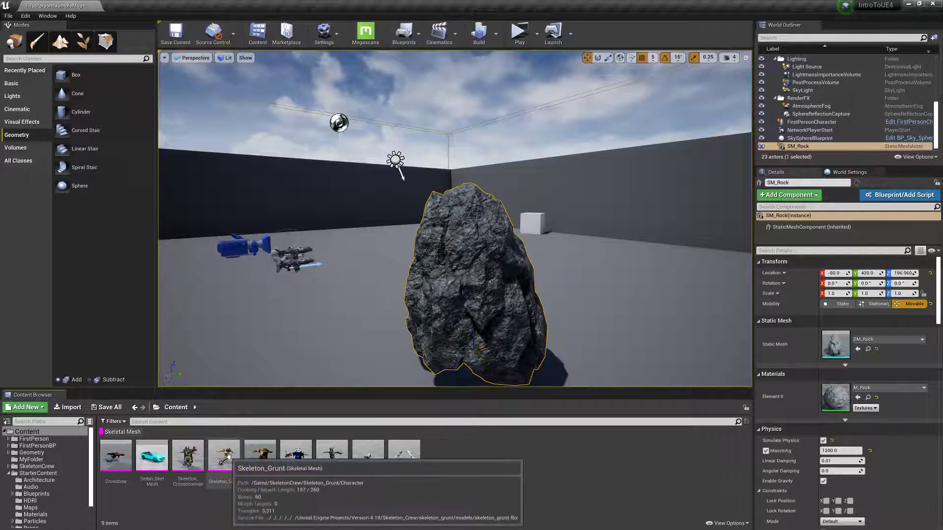
left_click(195, 456)
double_click(196, 457)
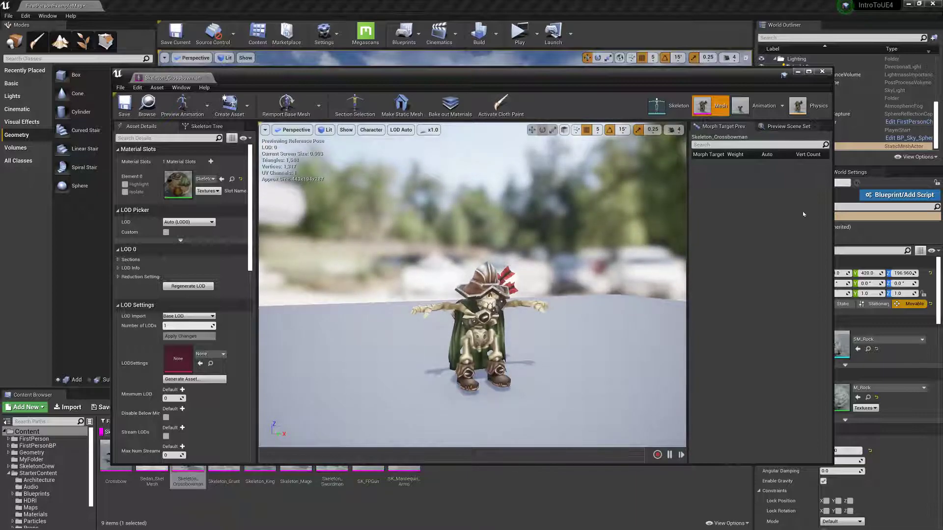
left_click(670, 107)
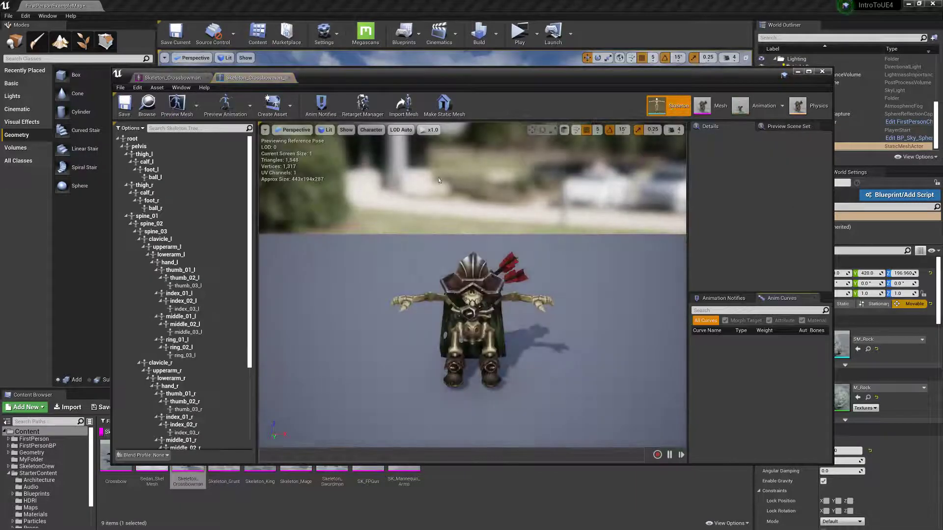
left_click(140, 140)
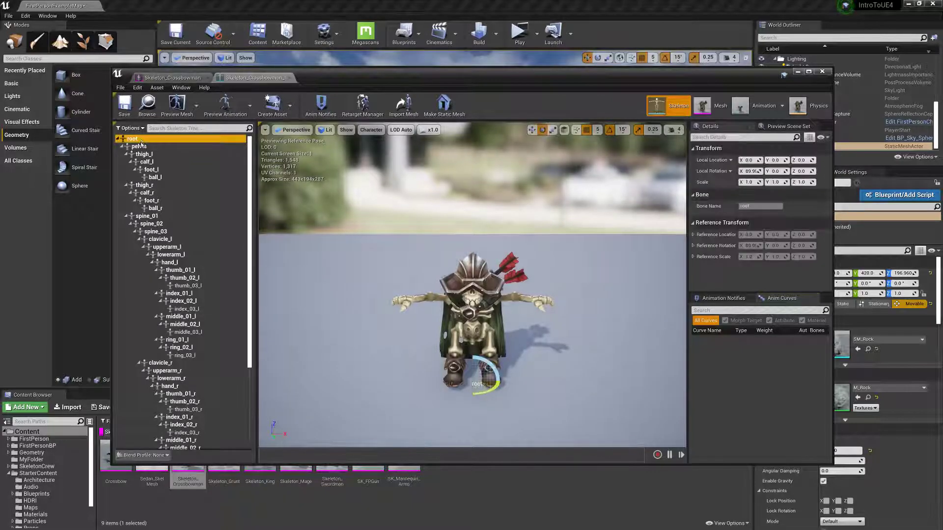
Step: Walk down the bone hierarchy from the root through the pelvis, left thigh and spine bones to upperarm_l
key("Down")
key("Down")
key("Down")
key("Down")
key("Down")
key("Down")
key("Down")
key("Down")
key("Down")
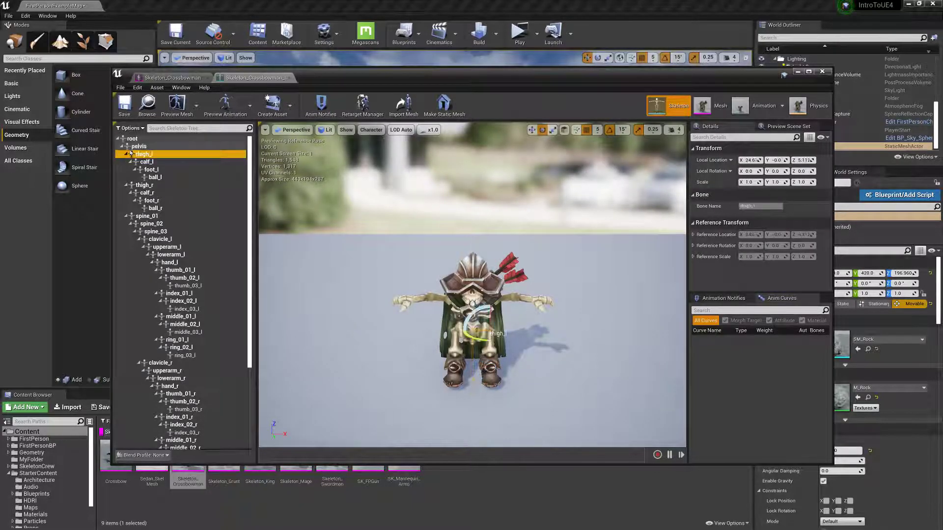
key("Down")
key("Down")
key("Down")
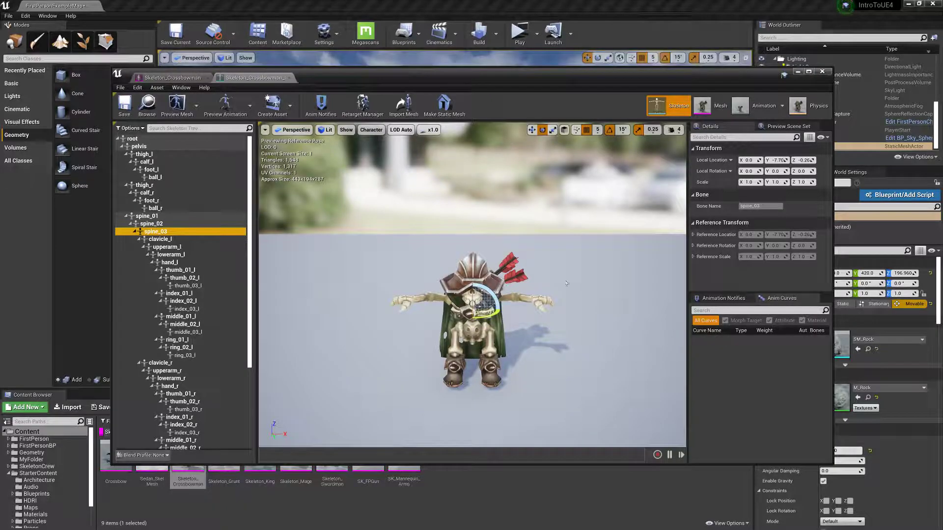
key("Down")
key("Down")
Step: Check the actions available for the upperarm_l and hand_r bones, and review the remaining bone hierarchy with middle_03_l selected
right_click(167, 248)
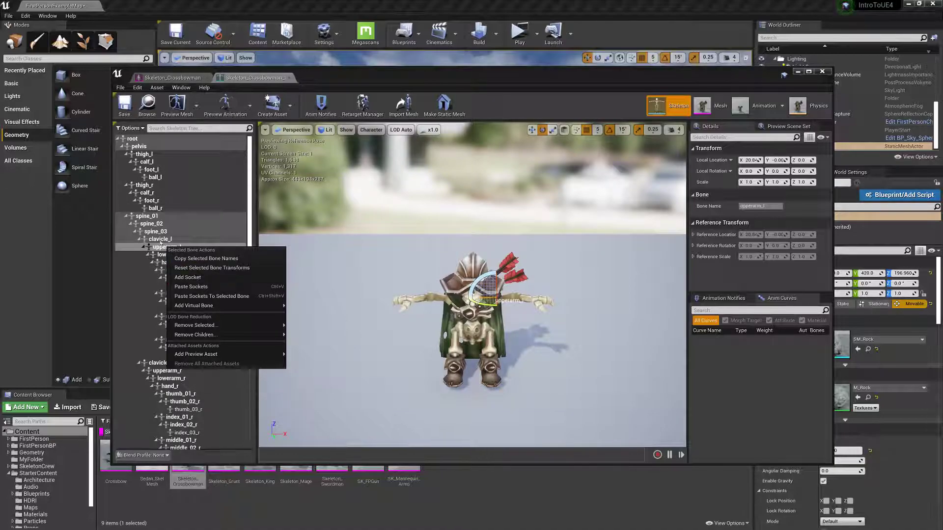
left_click(147, 216)
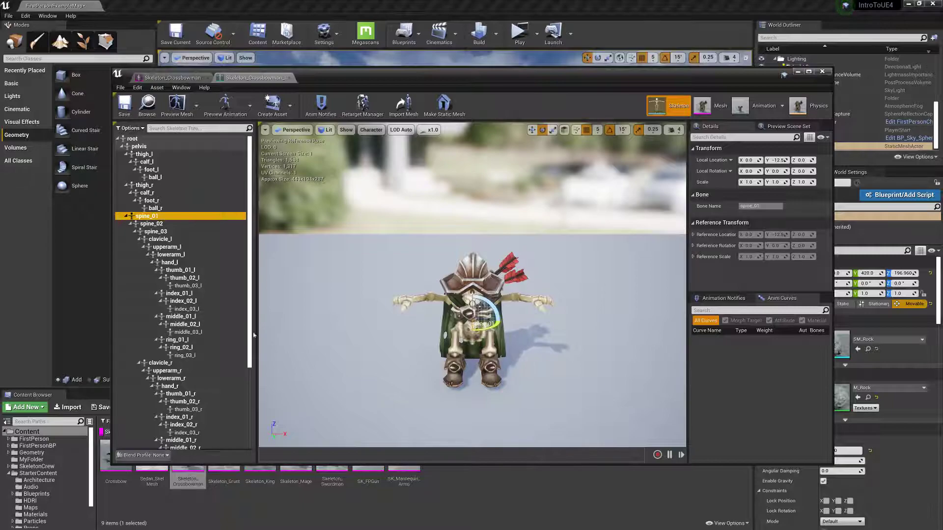
left_click(195, 386)
right_click(196, 386)
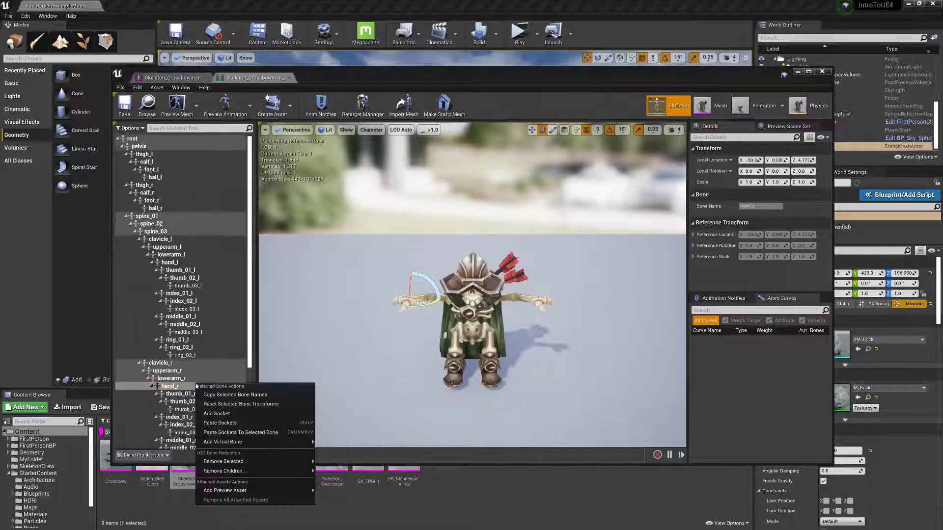
left_click(197, 333)
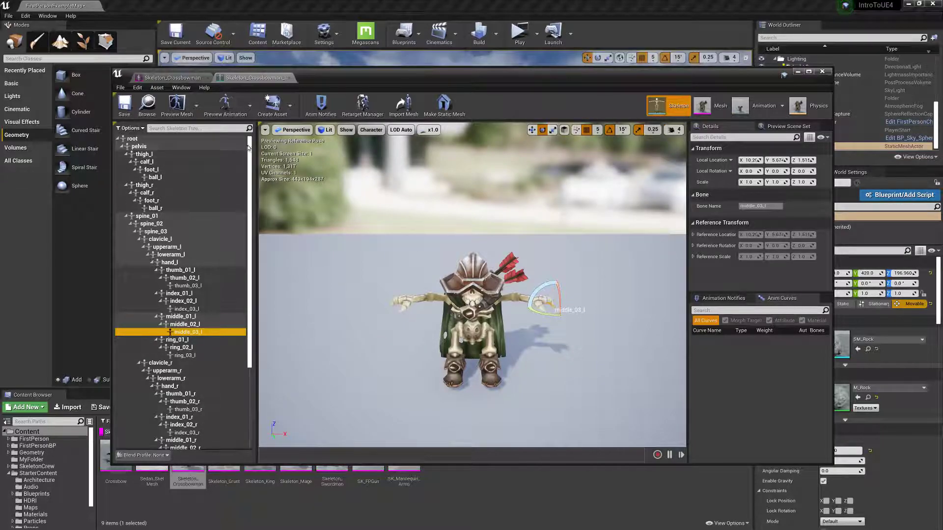
left_click_drag(248, 148, 258, 280)
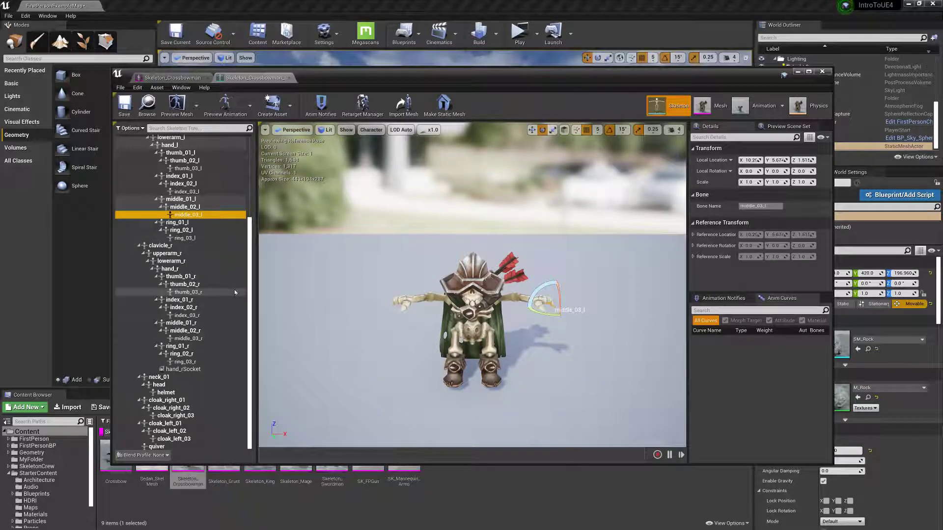
scroll(250, 152, "up", 5)
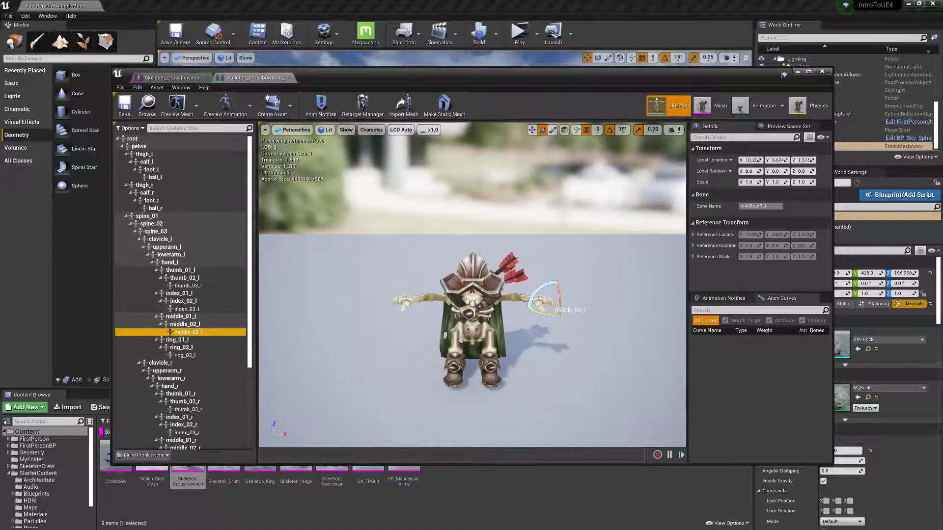
Step: Compare the crossbowman's mesh view with its skeleton view, and examine the mesh up close
left_click(714, 104)
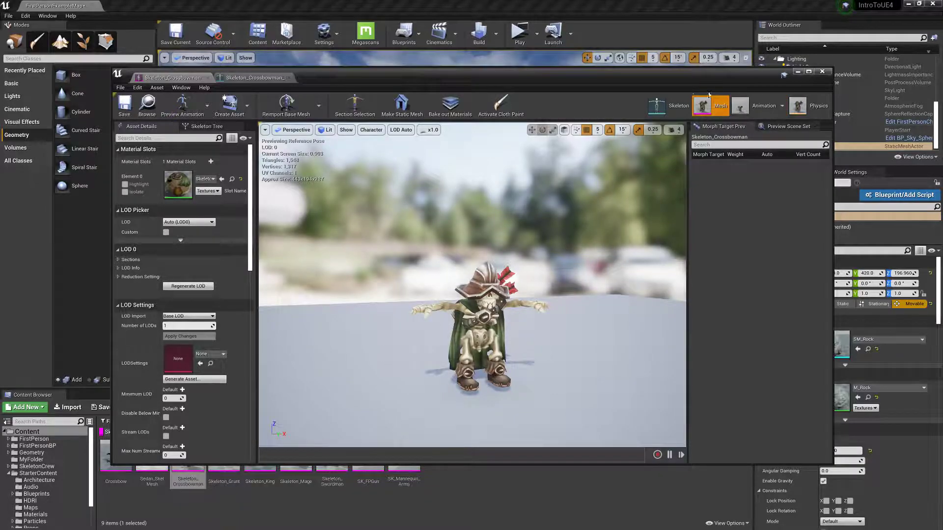
left_click(671, 108)
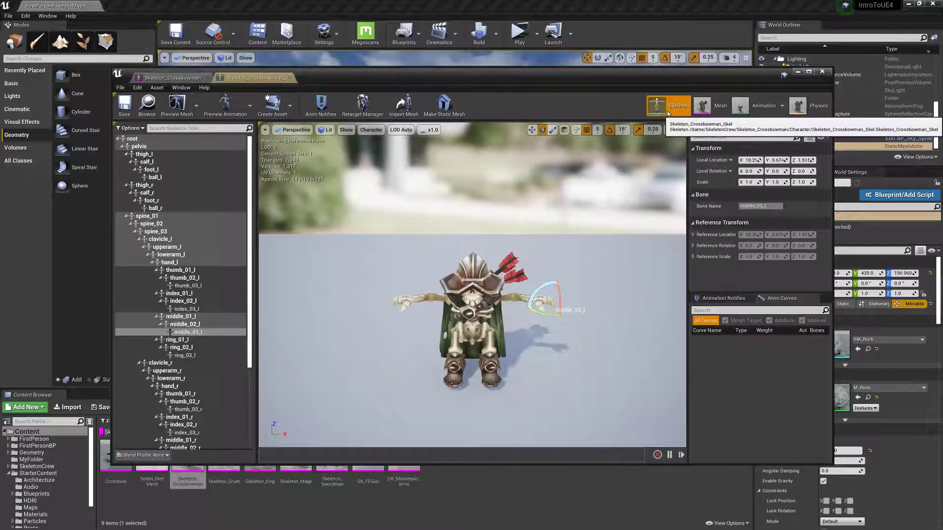
left_click(708, 107)
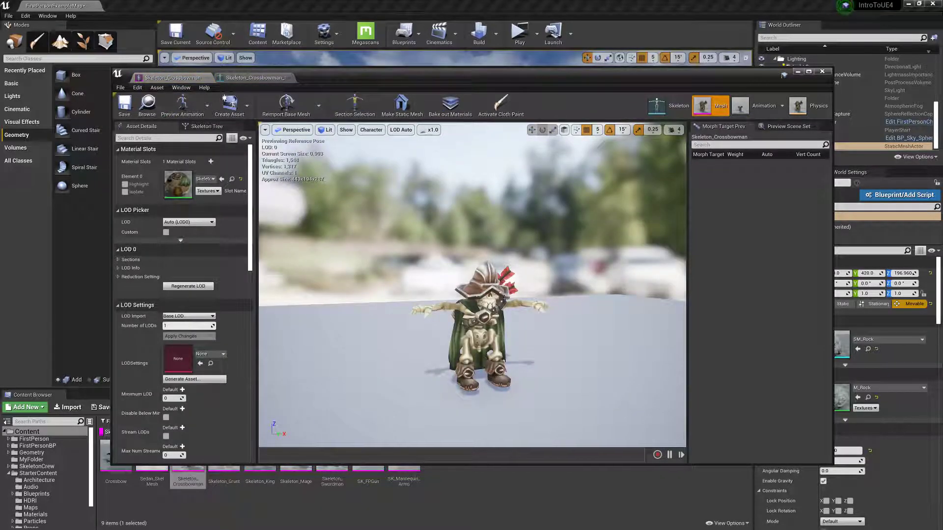
mouse_move(480, 310)
right_mouse_down()
mouse_move(486, 358)
mouse_move(490, 311)
right_mouse_up()
scroll(490, 310, "up", 7)
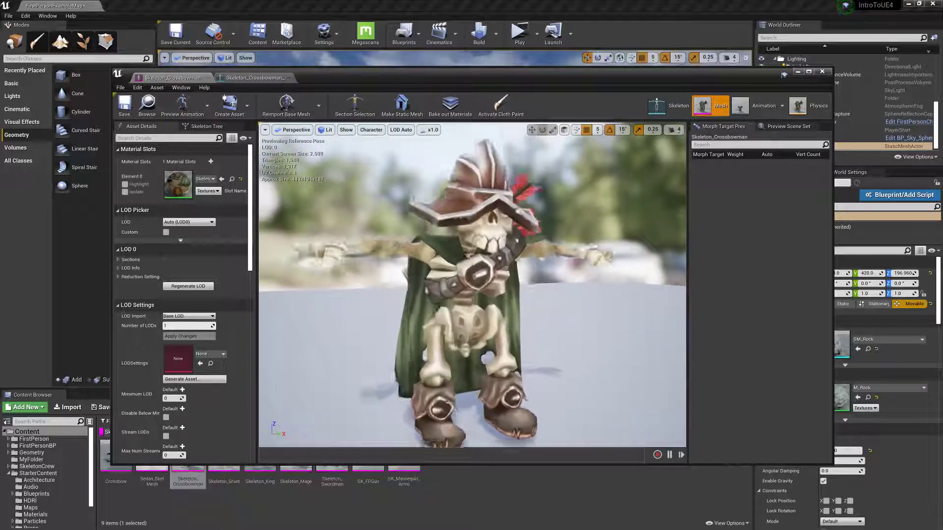
Step: Open the crossbowman's animations and preview the Die, Dodge, Hit_Back and Hit_Right sequences
left_click(755, 110)
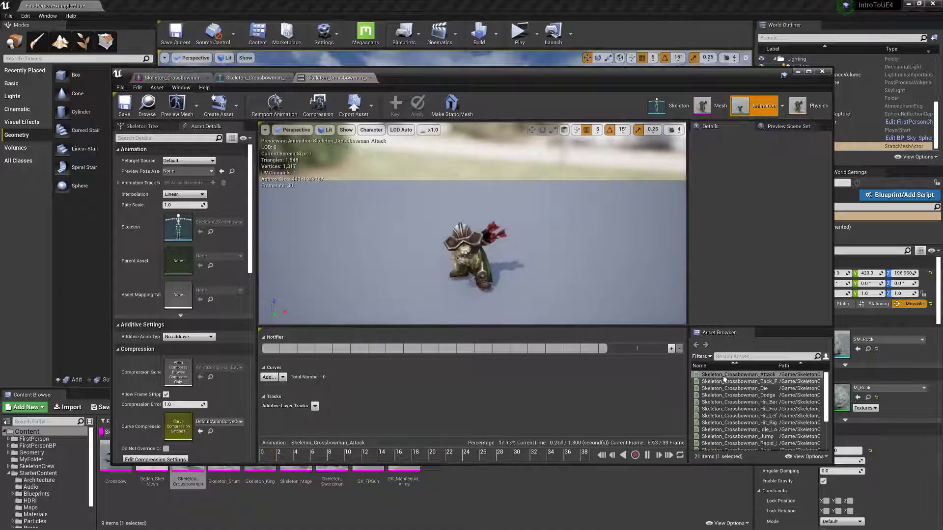
left_click(731, 388)
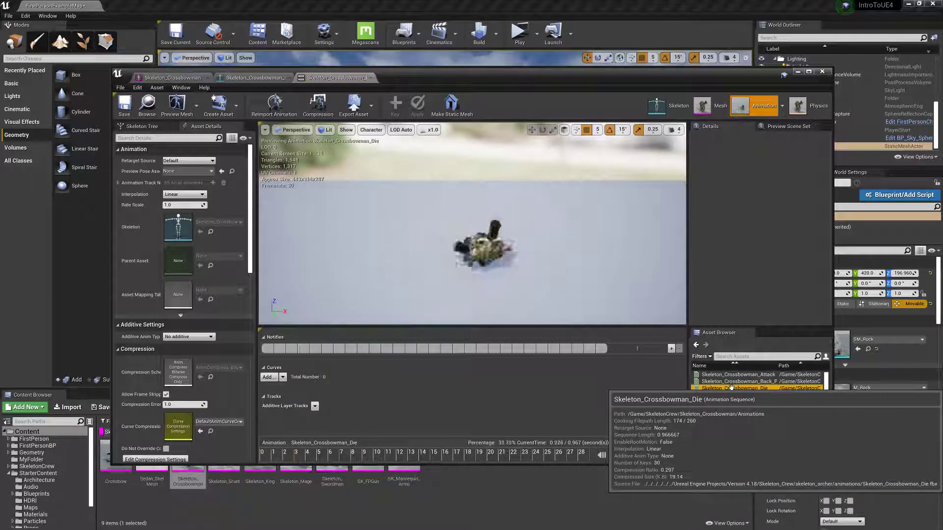
left_click(730, 395)
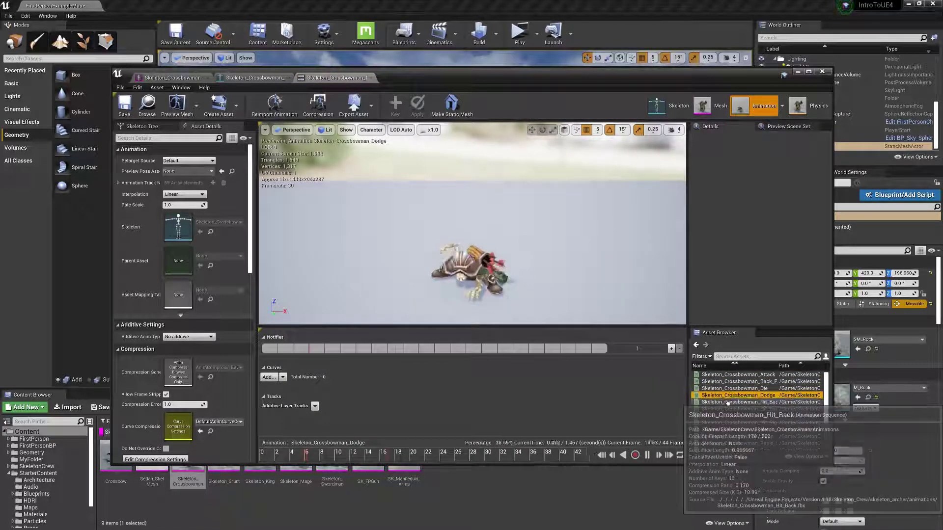
left_click(728, 403)
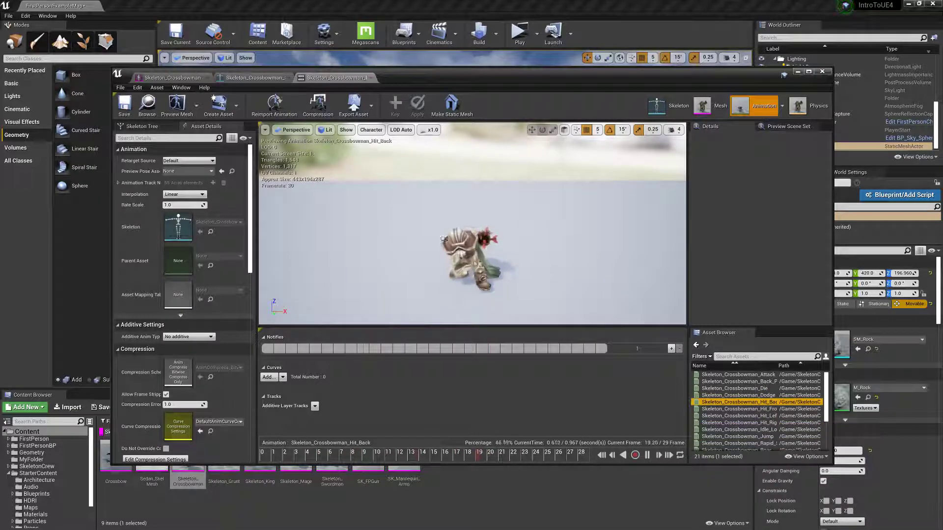
left_click(729, 423)
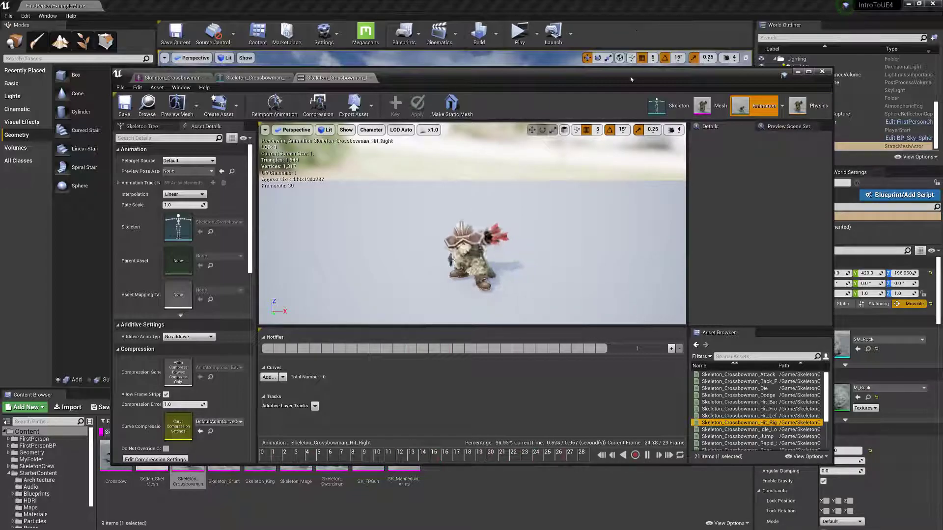
Step: Open the crossbowman's physics asset and examine its collision bodies and constraints from several angles
left_click_drag(630, 76, 641, 383)
left_click_drag(523, 383, 557, 92)
left_click(860, 119)
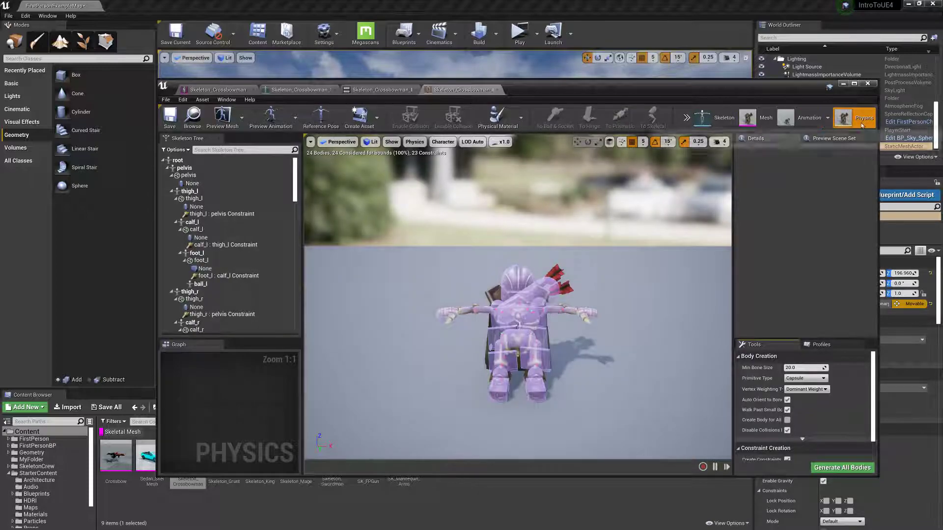
right_click_drag(555, 265, 673, 264)
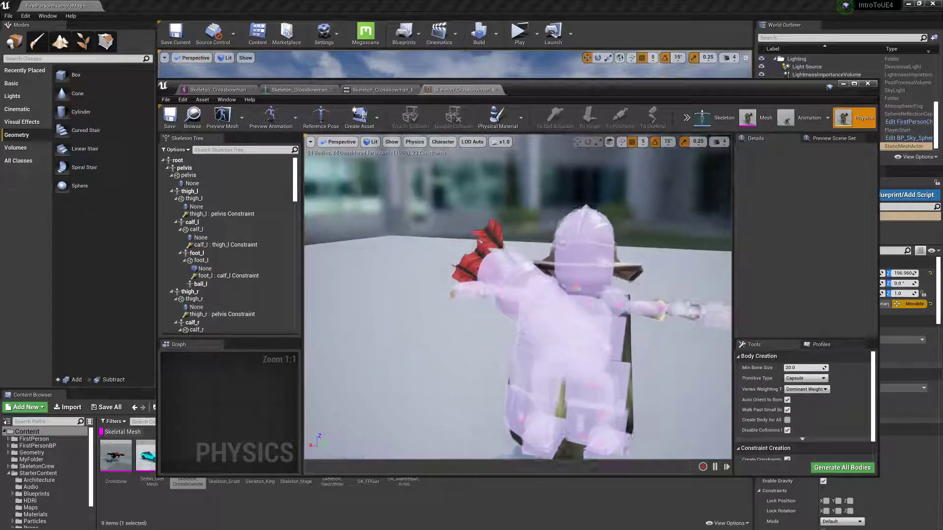
right_click_drag(518, 295, 344, 292)
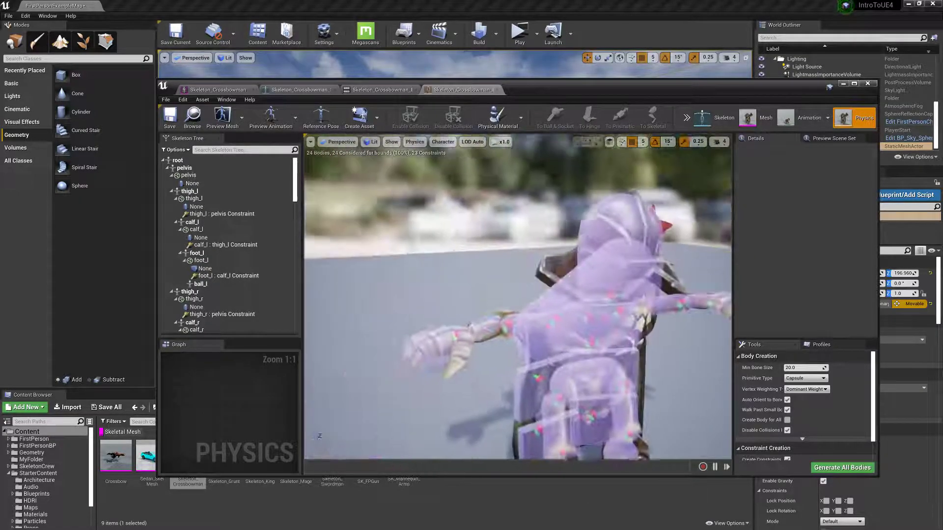
right_click_drag(588, 252, 528, 236)
key("s")
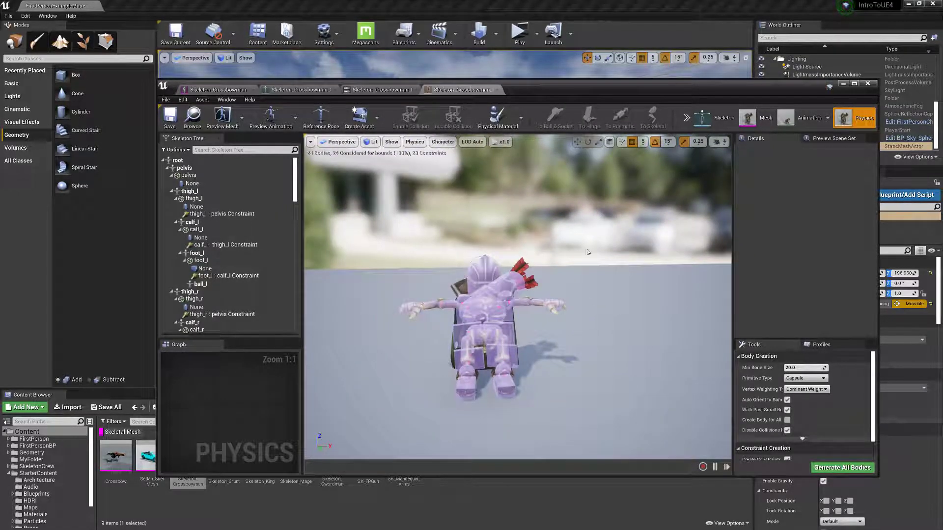
key("w")
right_click_drag(484, 396, 442, 379)
right_click_drag(669, 272, 663, 273)
key("s")
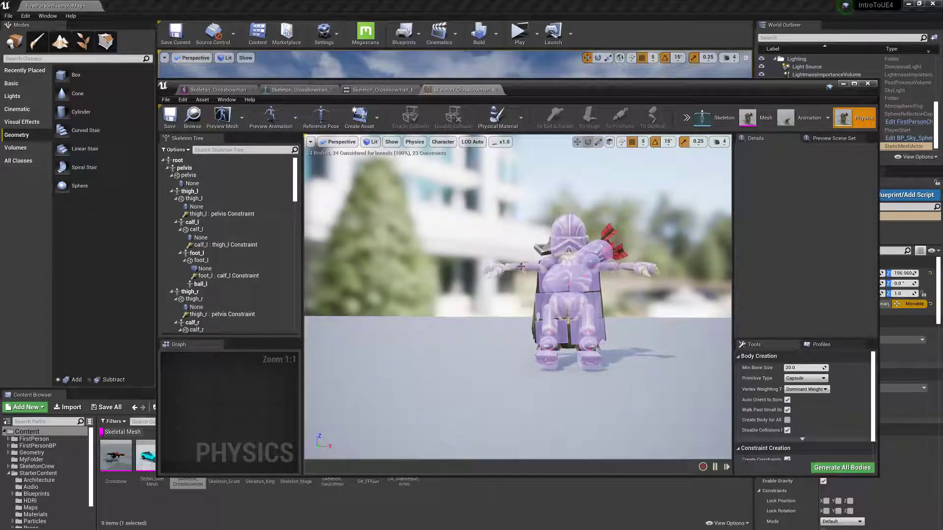
left_click_drag(605, 265, 508, 319)
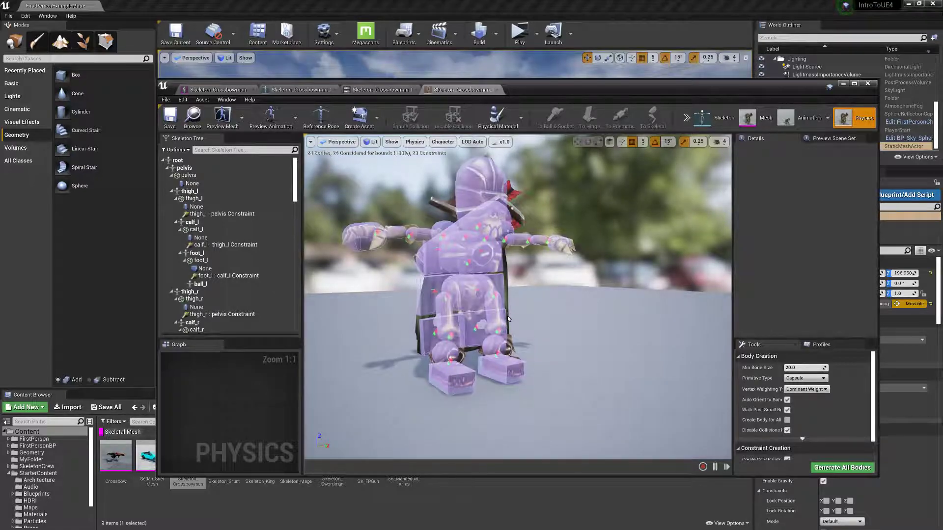
right_click_drag(548, 310, 630, 302)
left_click_drag(614, 307, 648, 305)
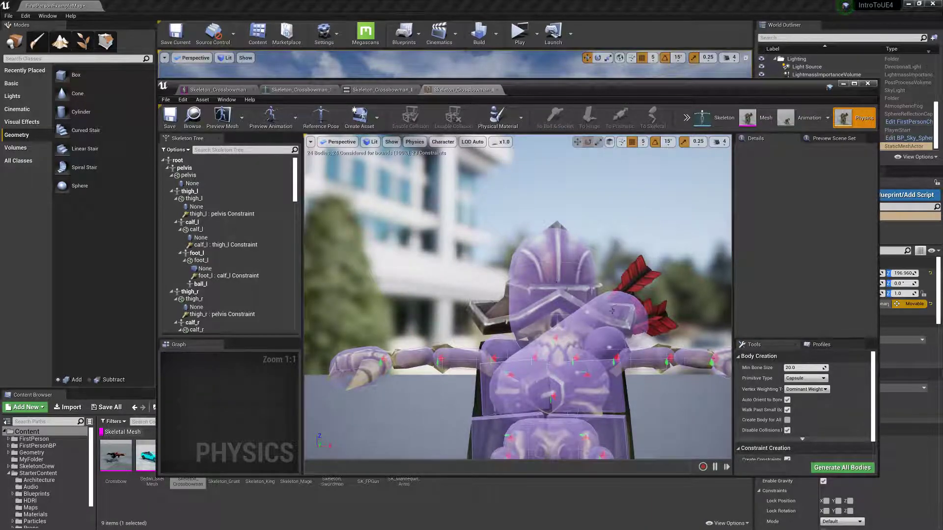
key("s")
right_click_drag(575, 346, 574, 388)
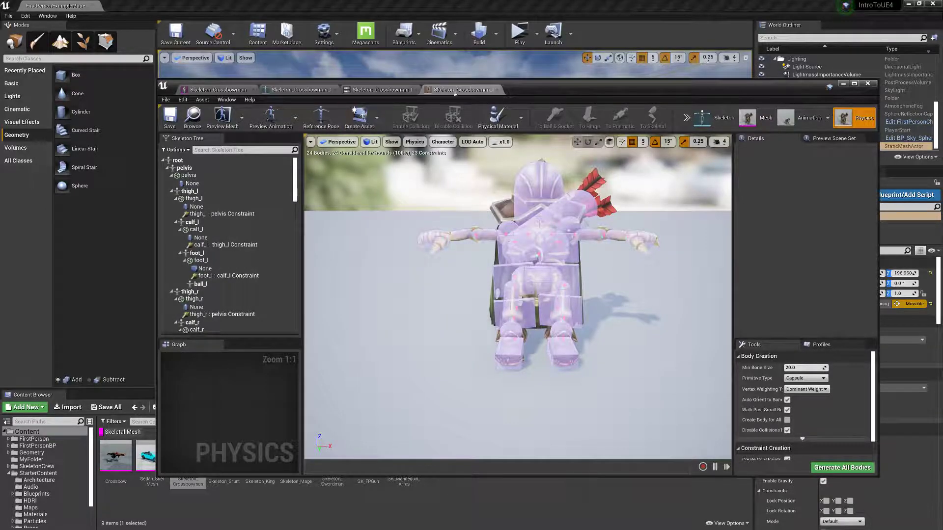
Step: Close the skeletal mesh editor and replace the Skeletal Mesh content filter with Static Mesh to browse the project's static meshes
left_click(874, 84)
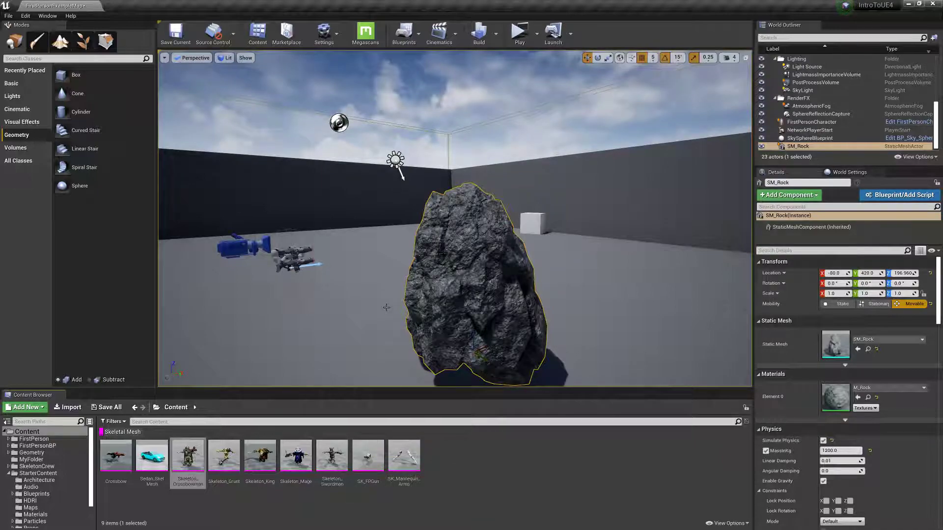
left_click(121, 434)
left_click(114, 422)
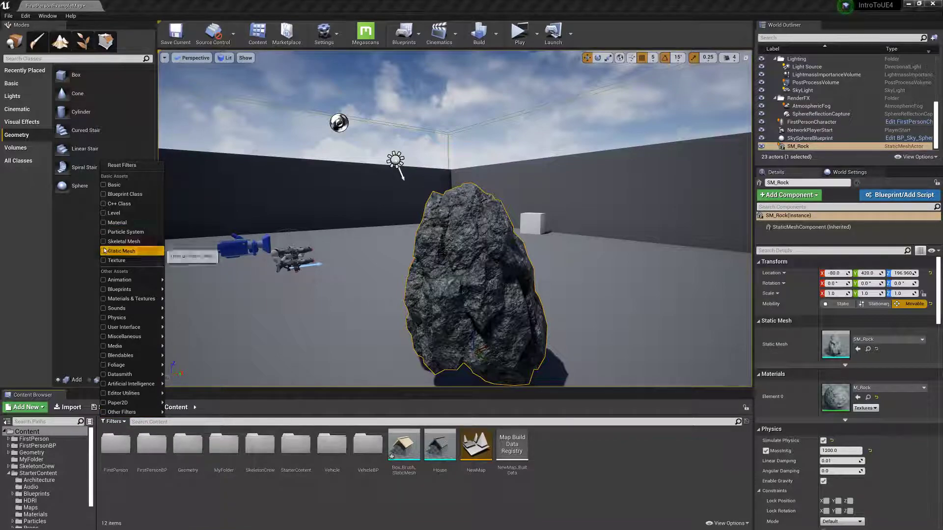
left_click(118, 251)
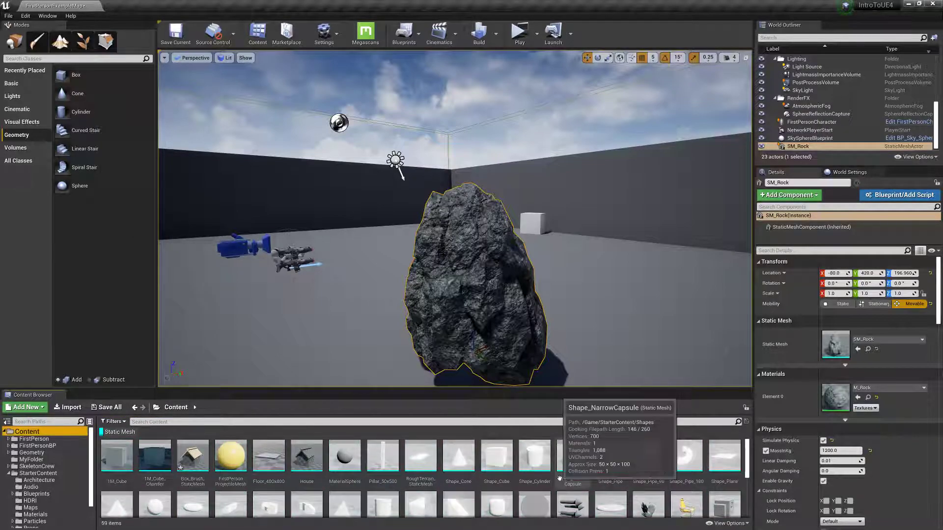
scroll(565, 457, "down", 5)
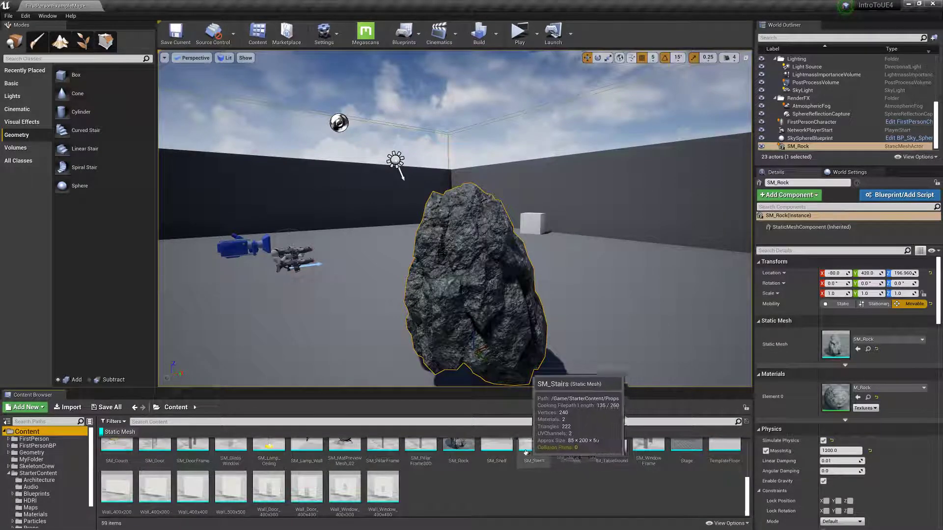
right_click_drag(546, 275, 578, 288)
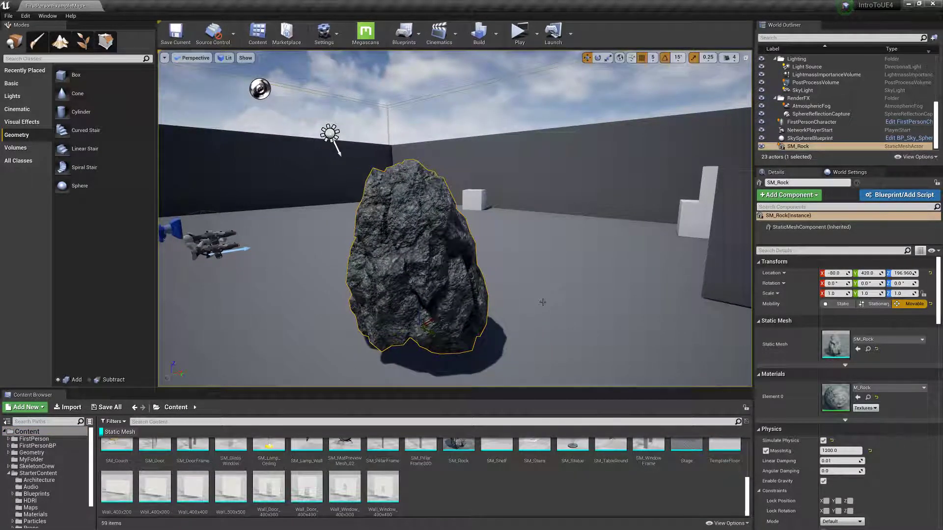